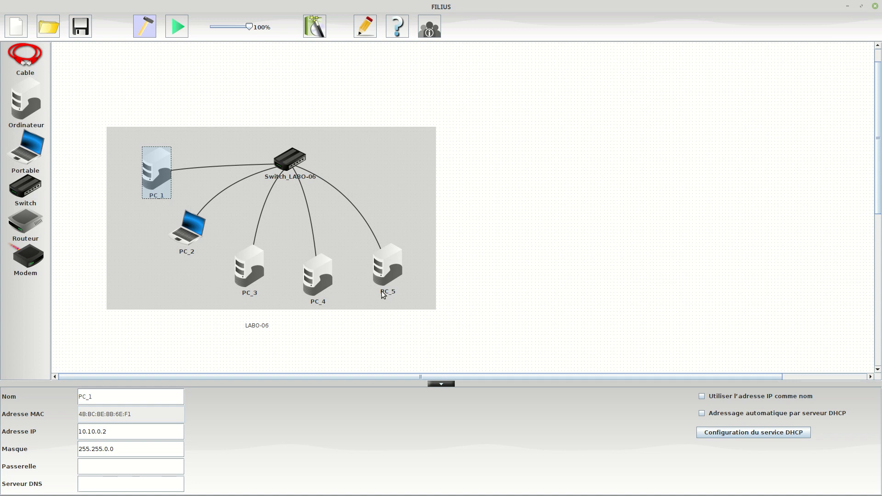
Step: Review the IP address and mask settings of PC_3, PC_4 and PC_5
click(254, 277)
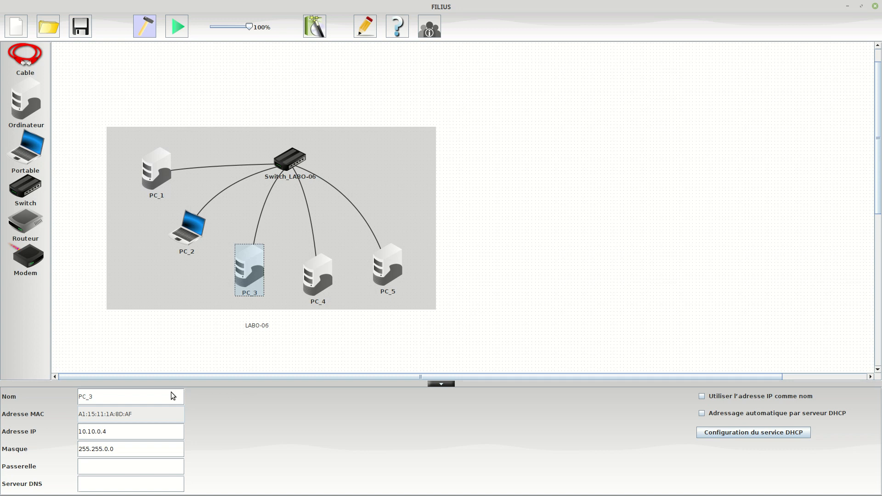
click(315, 283)
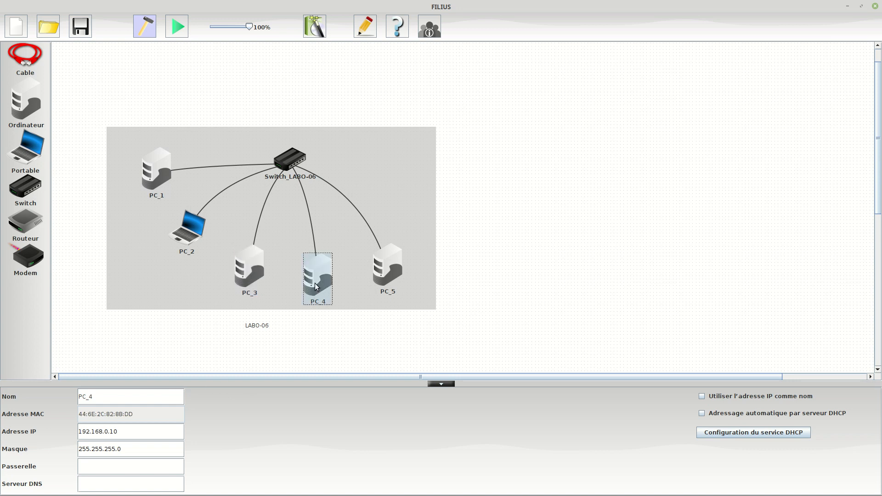
click(387, 270)
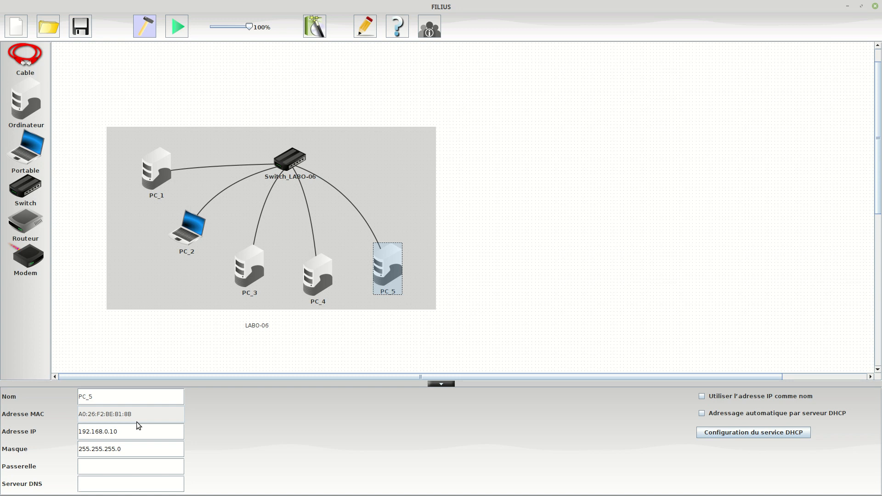
Step: Add a desktop computer above PC_5 inside the LABO-06 area and name it Serveur_dhcp
drag(26, 99, 373, 147)
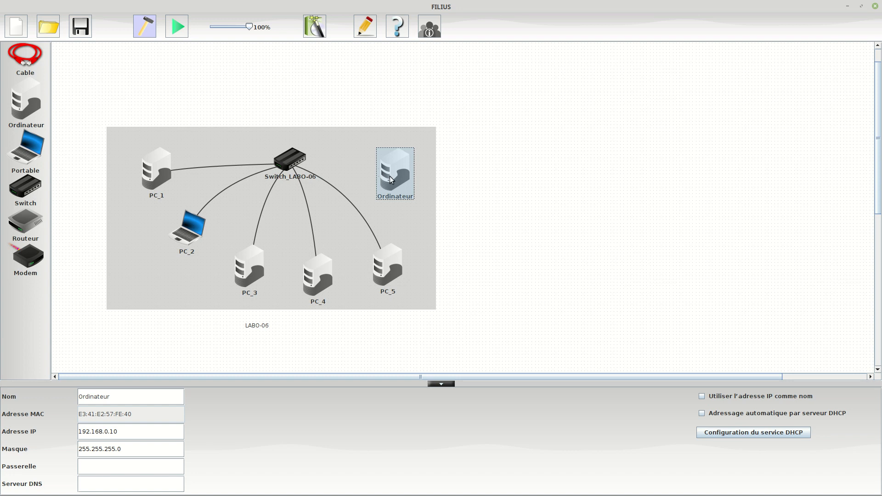
drag(79, 396, 107, 394)
text(Serveur_dhcp)
Step: Set the IP address of Serveur_dhcp to 10.10.0.1 and its mask to 255.255.0.0
click(130, 431)
drag(130, 431, 80, 431)
text(10.10.0.1)
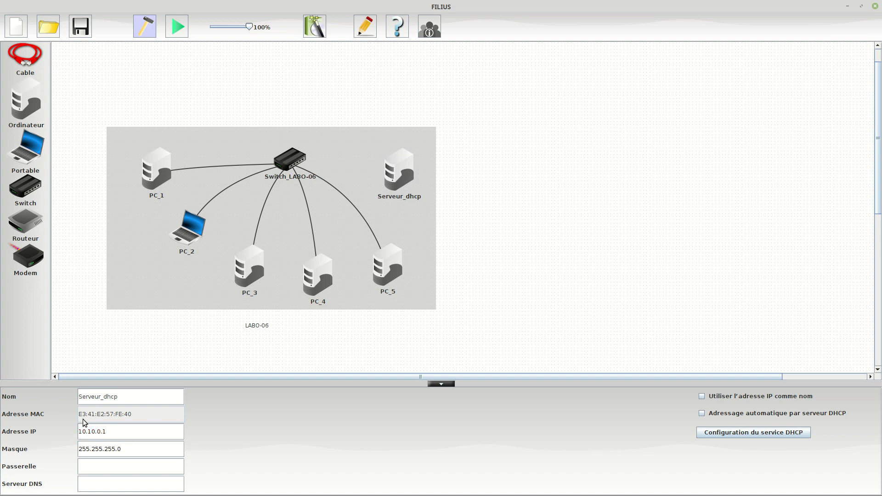
click(131, 452)
drag(131, 452, 73, 449)
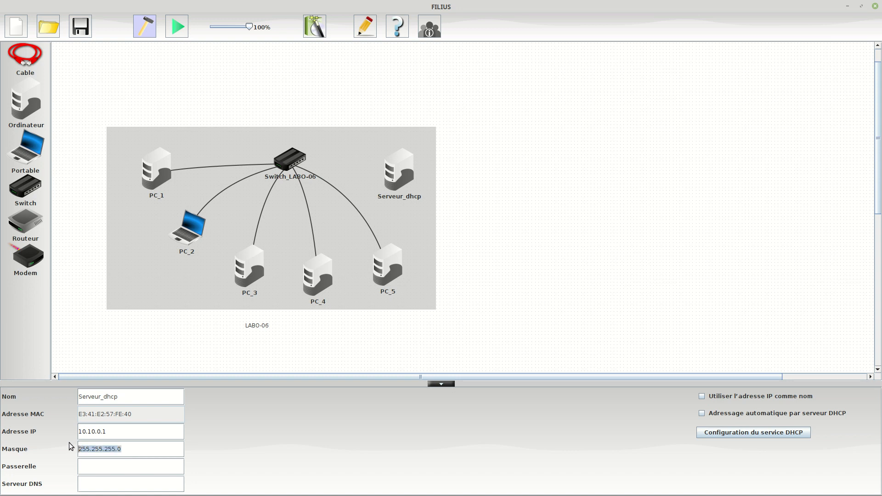
text(255.255.0.0)
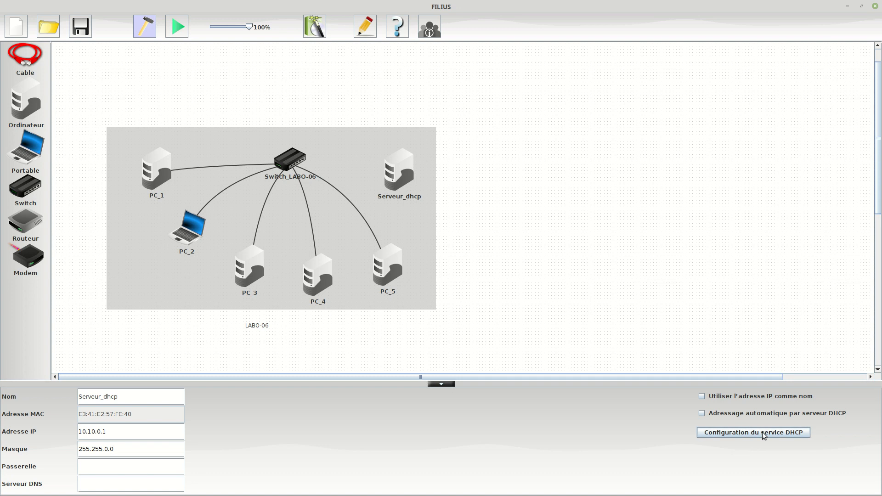
drag(109, 434, 80, 434)
click(113, 433)
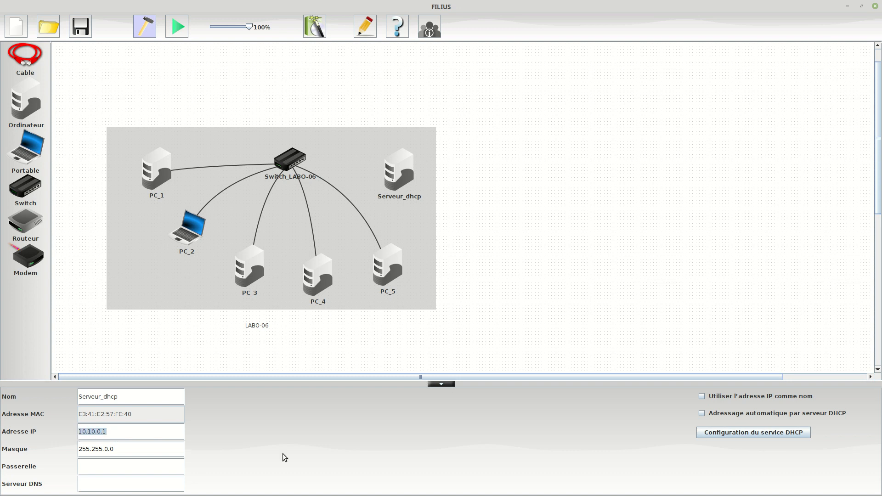
Step: Configure the DHCP service of Serveur_dhcp with an address range from 10.10.0.20 to 10.10.0.40
click(744, 433)
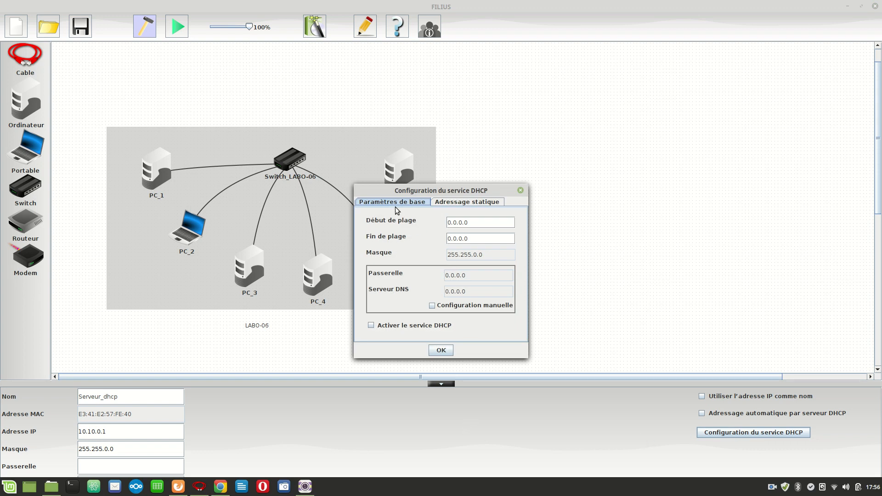
click(473, 222)
drag(473, 222, 442, 223)
text(10.10.0.20)
drag(478, 239, 444, 240)
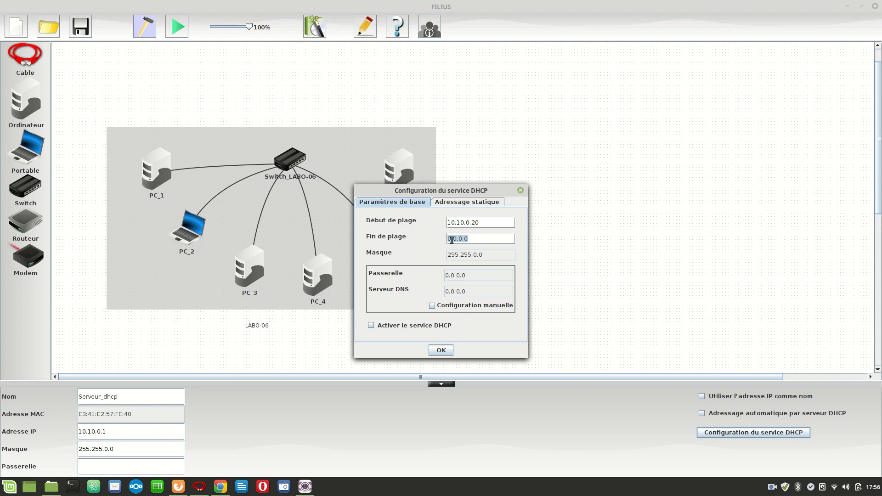
text(10.10.)
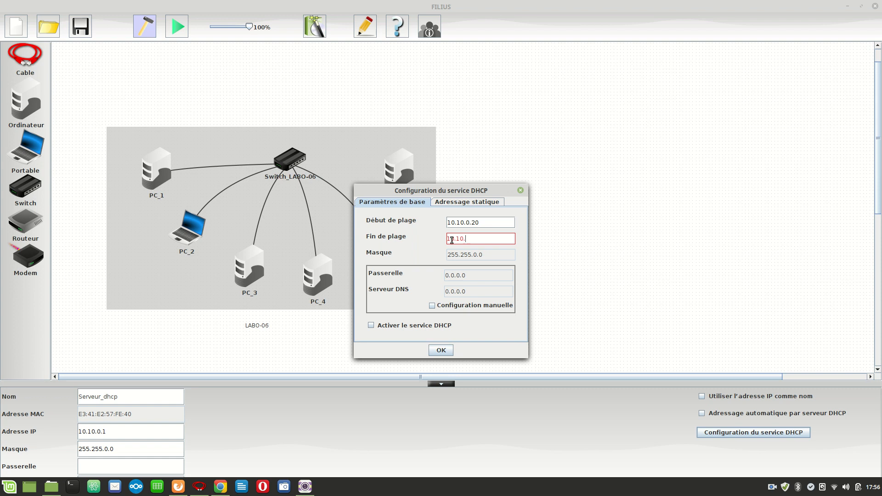
text(0.40)
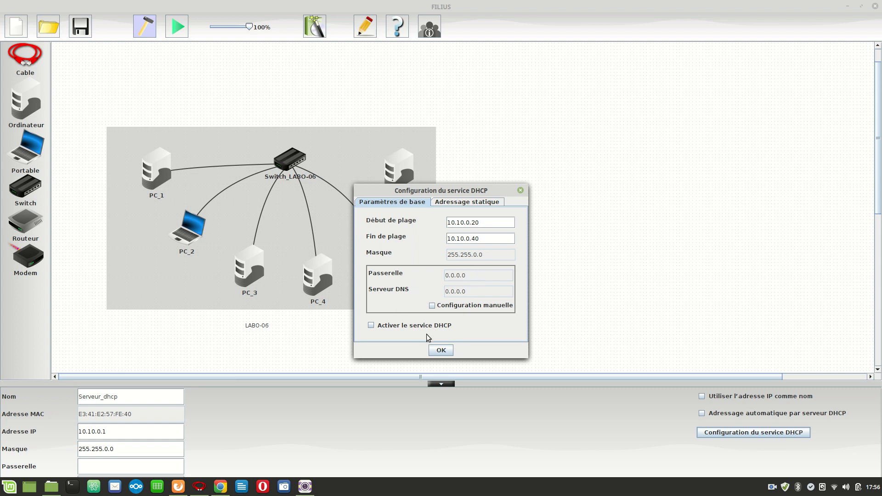
click(445, 351)
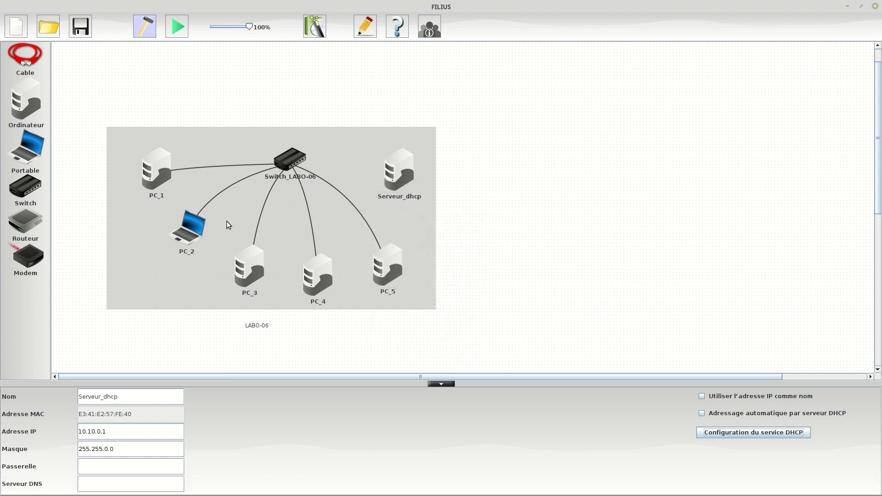
Step: Enable automatic addressing by DHCP server on PC_1, PC_2, PC_3, PC_4 and PC_5
click(160, 176)
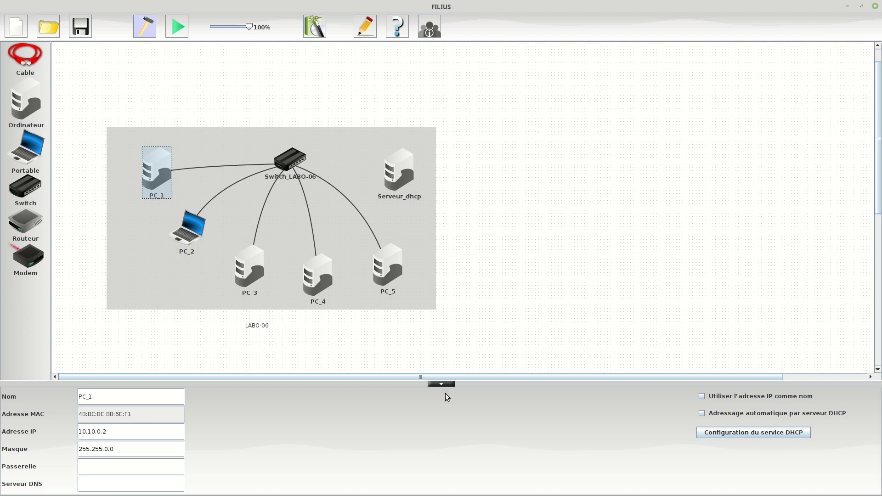
click(702, 414)
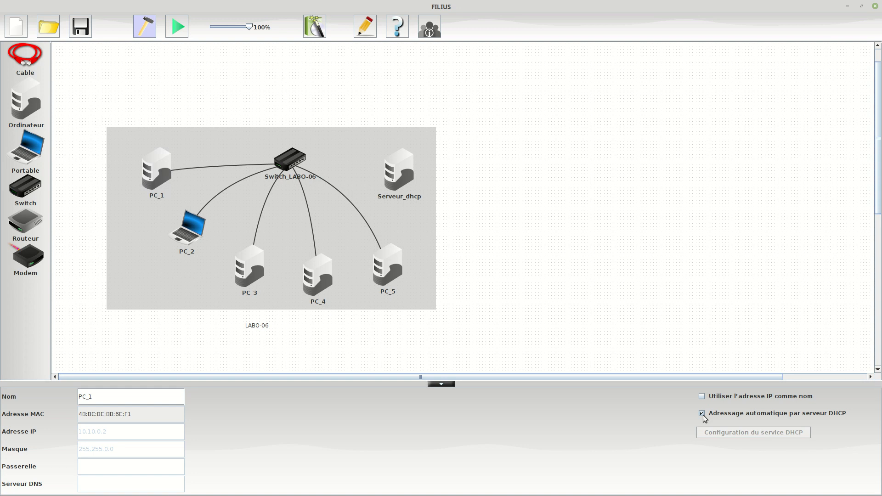
click(186, 232)
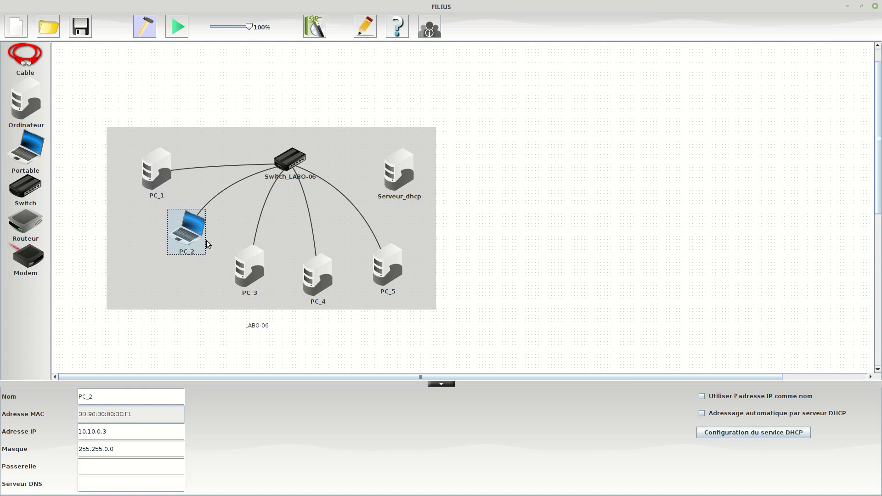
click(702, 414)
click(242, 272)
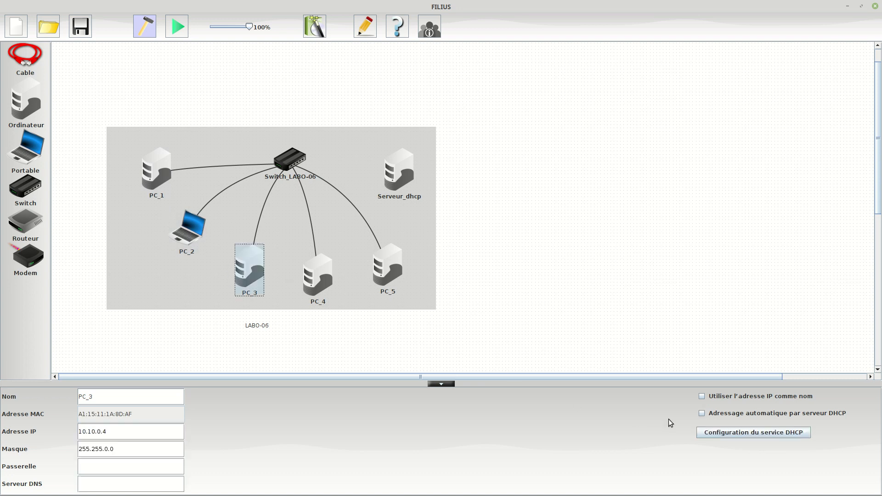
click(702, 413)
click(315, 281)
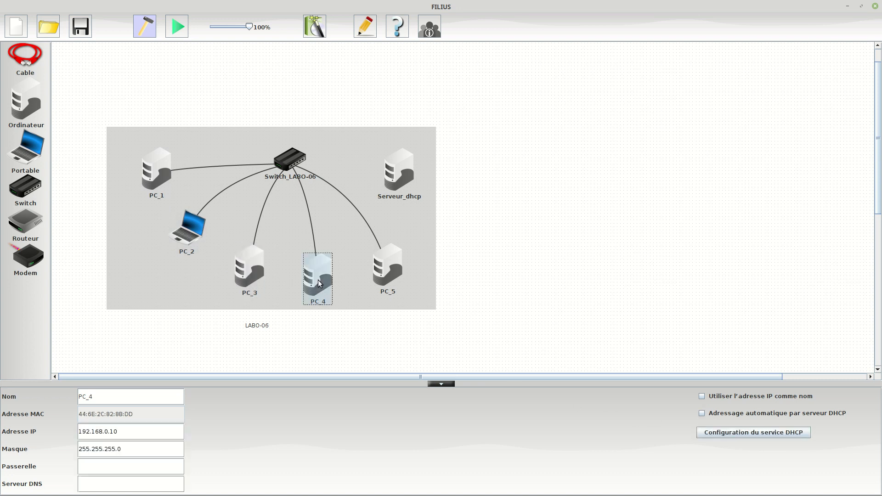
click(702, 413)
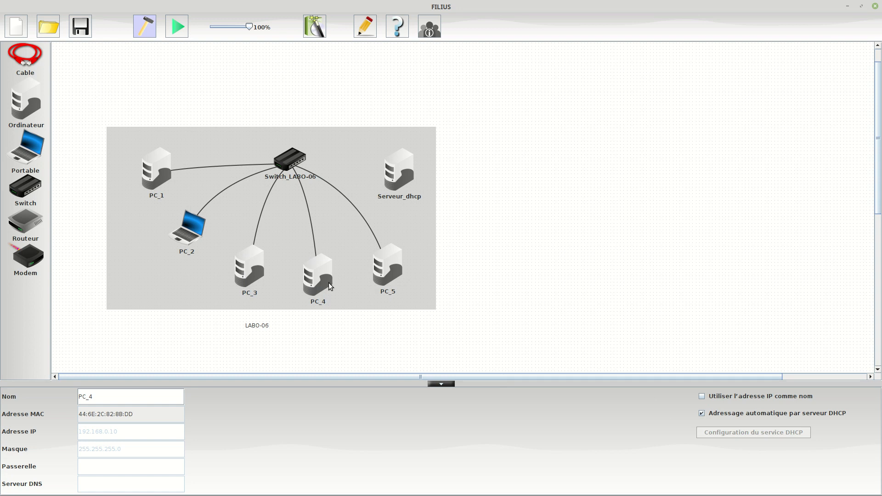
click(393, 272)
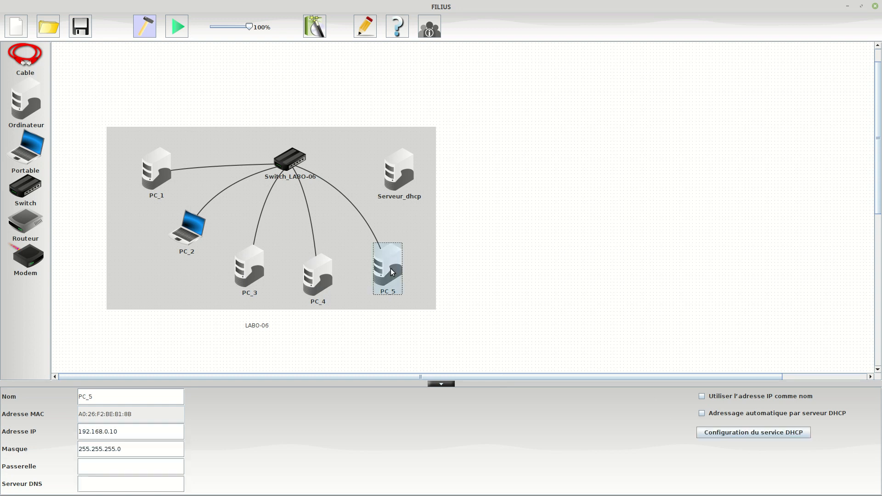
click(702, 413)
Step: Check the automatic addressing setting of PC_4, PC_3, PC_2 and PC_1
click(320, 275)
click(242, 274)
click(201, 235)
click(161, 179)
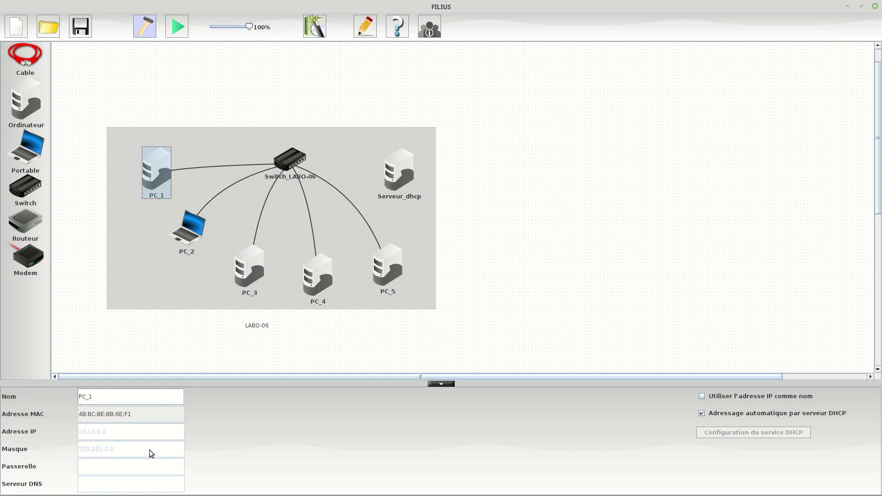
Step: Start the simulation and run ipconfig in the command line of PC_1 to examine its network settings
click(178, 26)
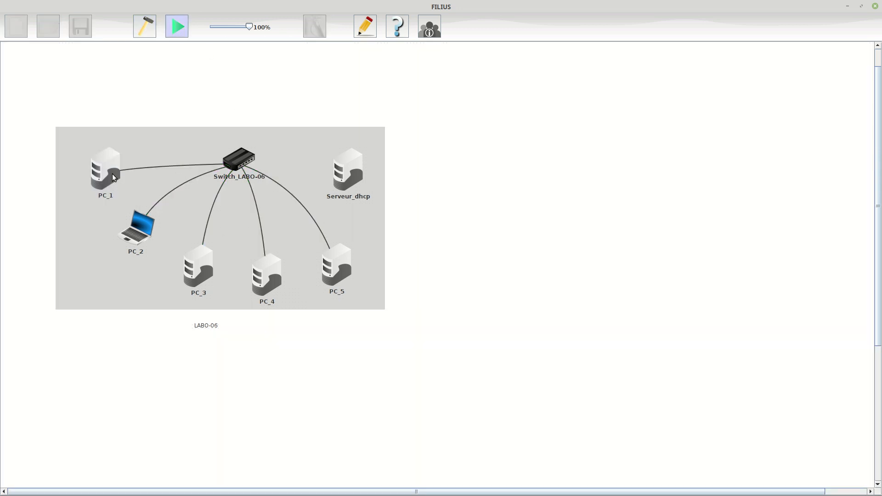
click(113, 177)
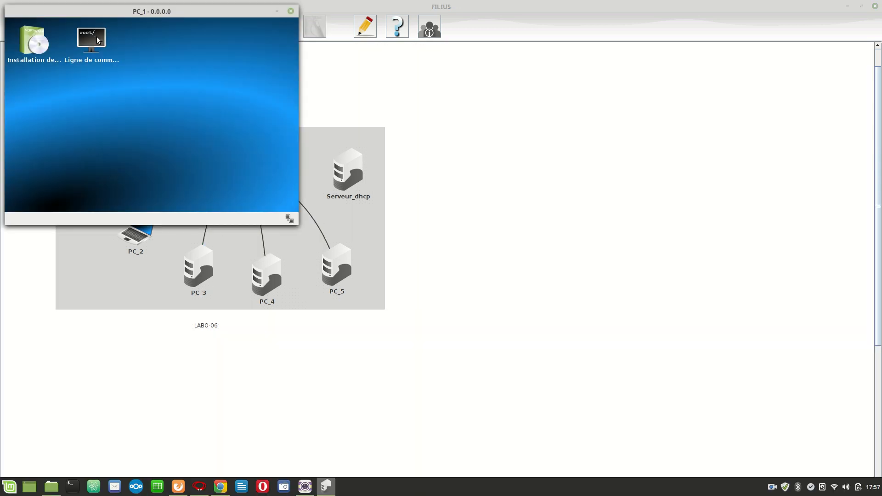
click(96, 37)
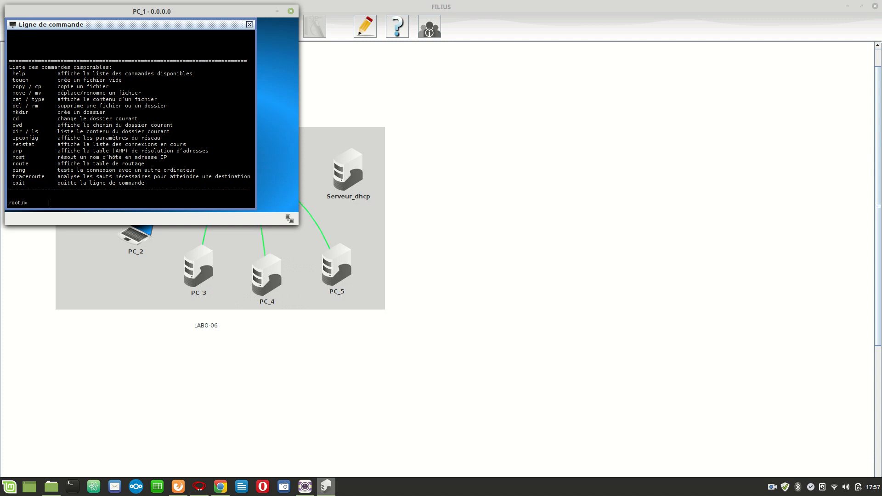
text(ipconfig)
click(107, 225)
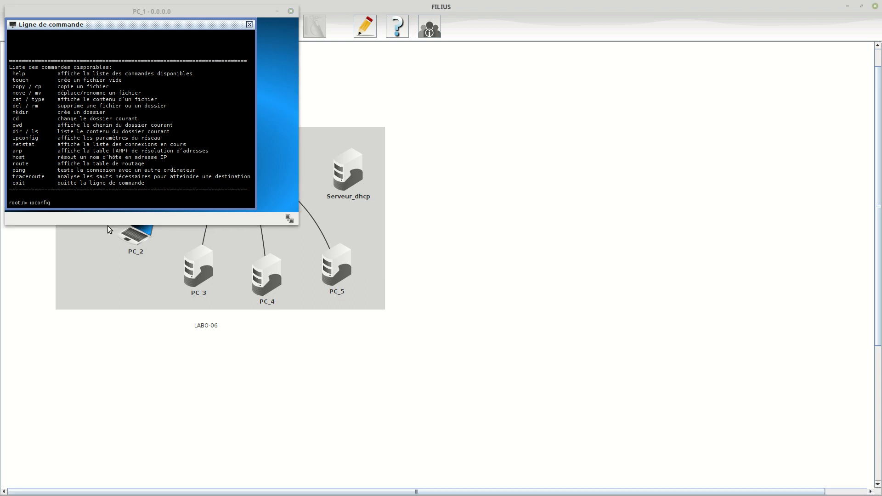
click(91, 202)
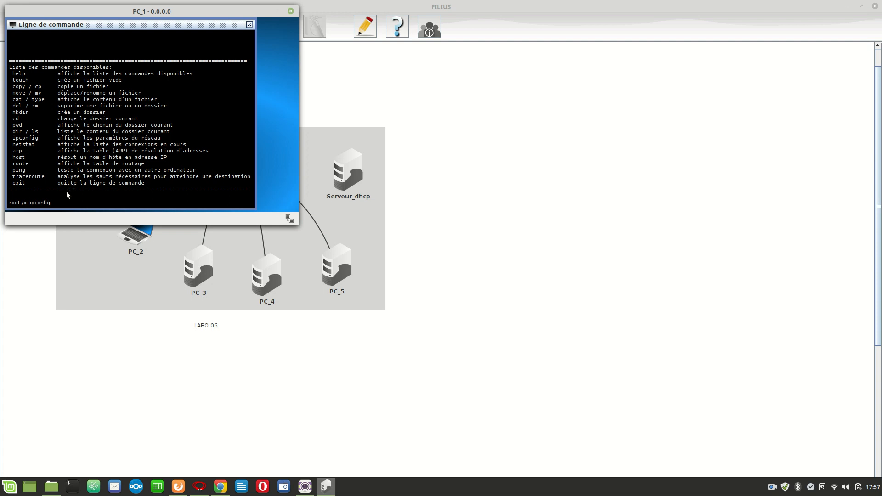
click(772, 487)
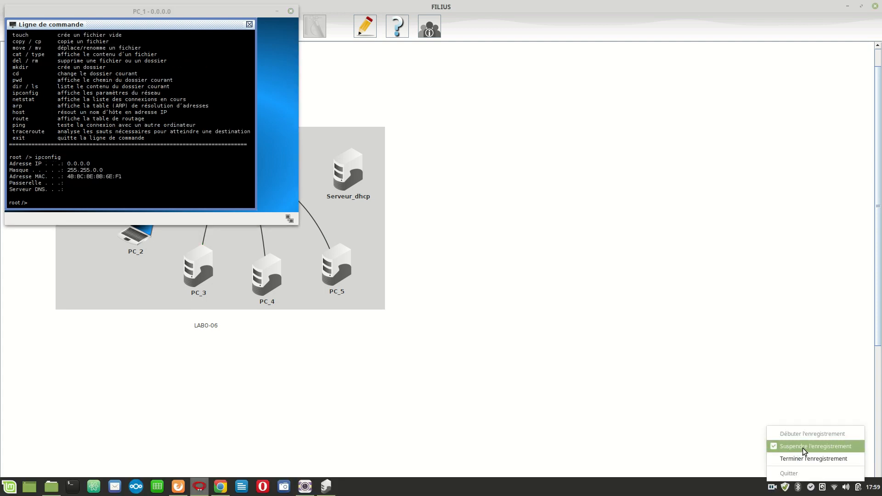
click(808, 446)
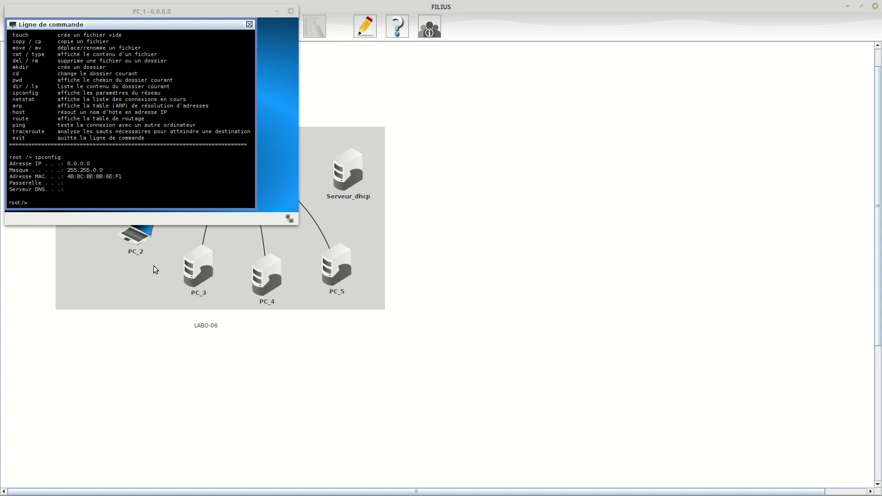
click(181, 183)
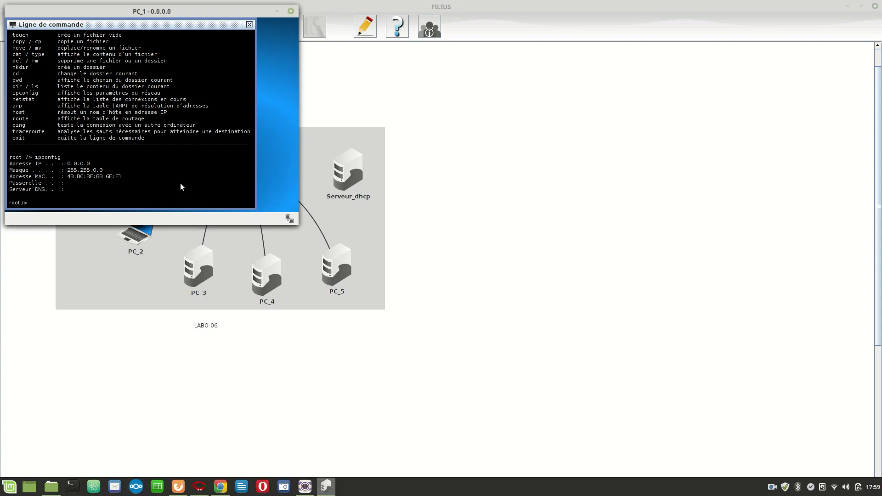
Step: Close the PC_1 desktop, return to design mode and connect Serveur_dhcp to Switch_LABO-06 with a cable
click(290, 12)
click(145, 27)
click(25, 55)
click(393, 172)
click(299, 162)
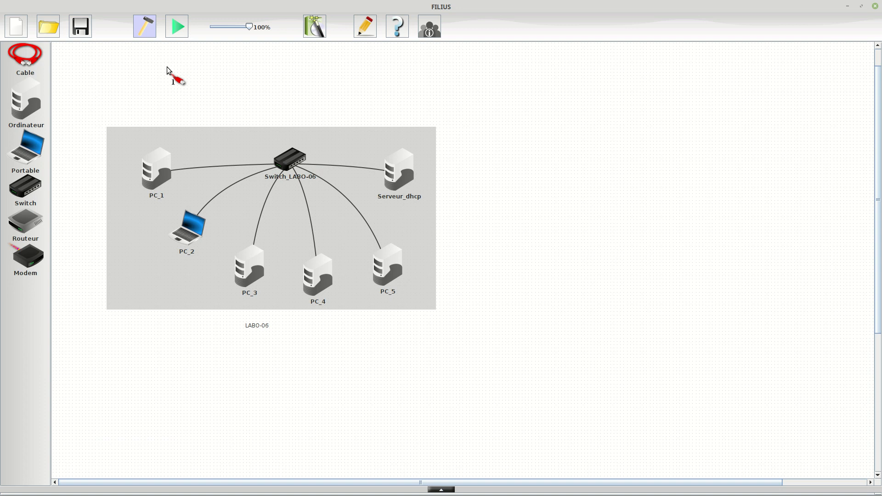
Step: Restart the simulation, run ipconfig in the command line of PC_1 to check its assigned address, and close its desktop
click(171, 27)
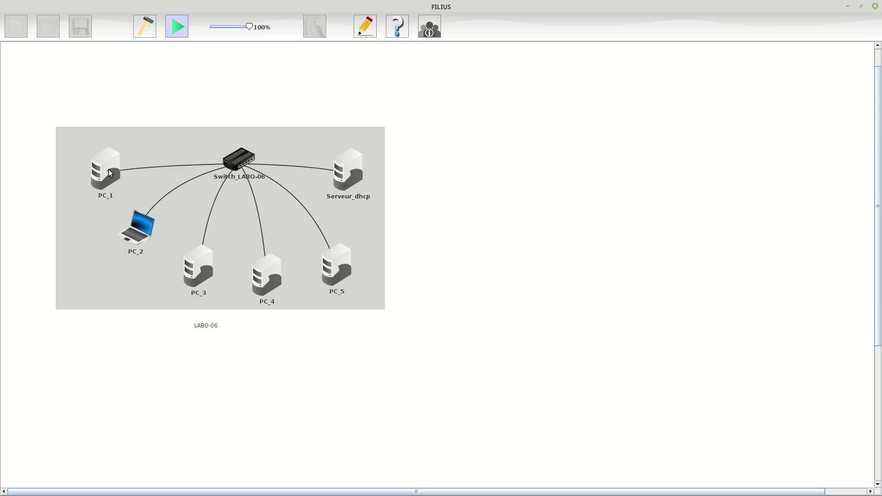
click(109, 169)
click(104, 59)
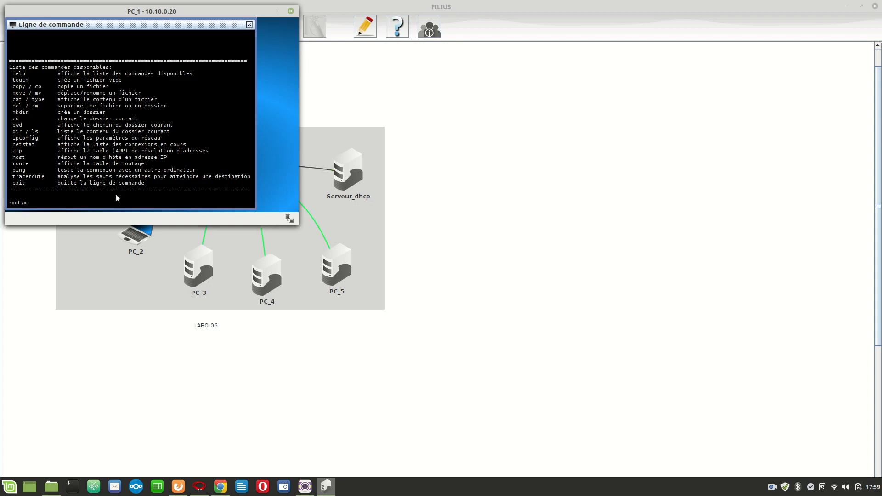
text(config)
key(Return)
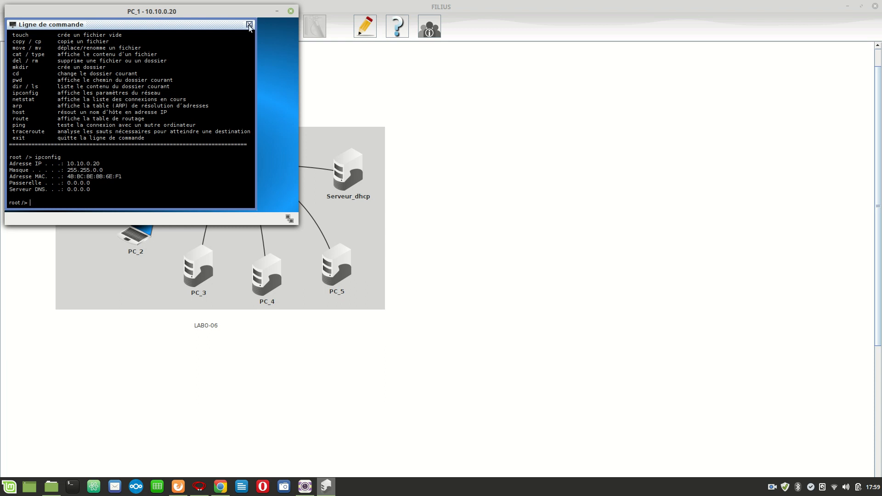
click(291, 13)
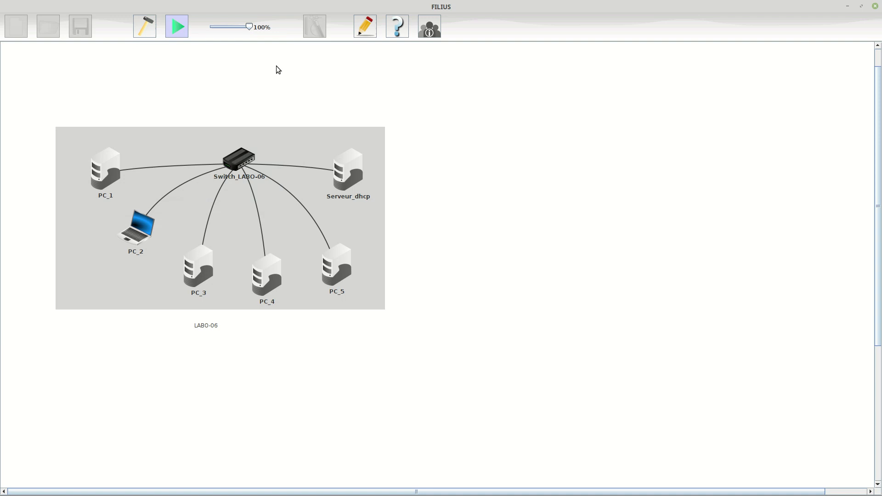
Step: Install the Ligne de commande software on PC_2 and apply the changes
click(139, 233)
double_click(42, 272)
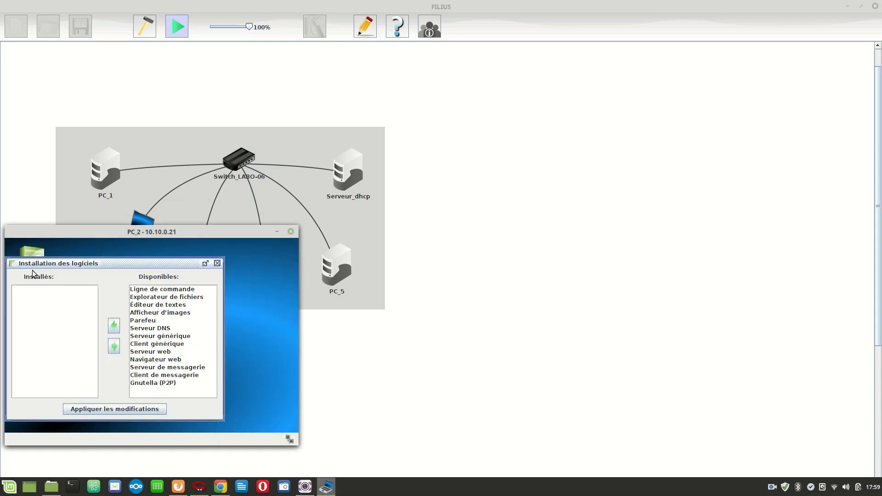
click(168, 291)
click(114, 325)
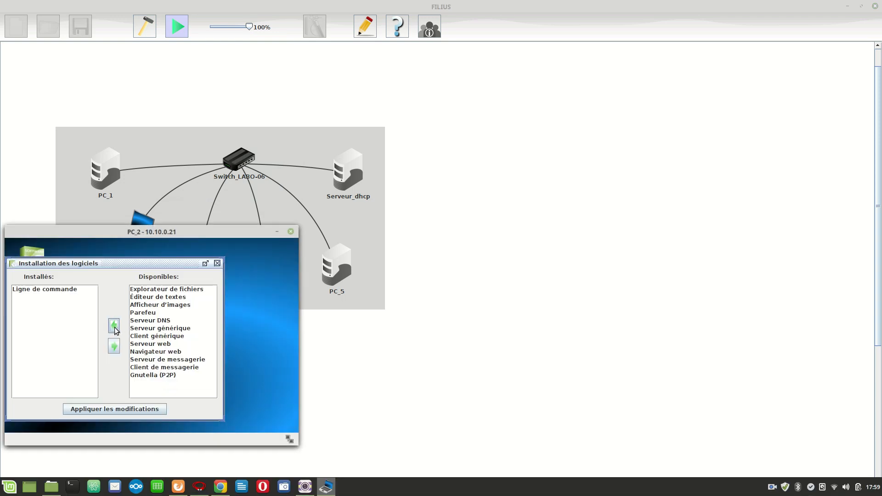
click(123, 411)
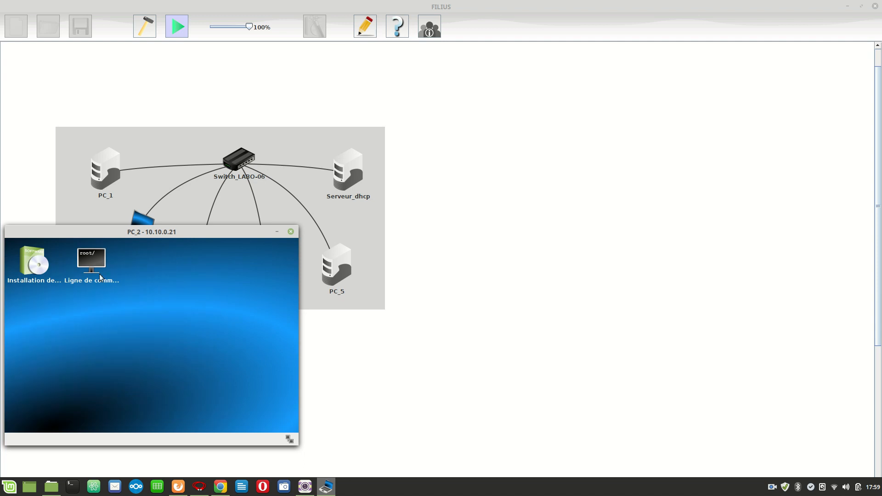
Step: Run ipconfig in the command line of PC_2 to check its assigned address, and ping 10.10.0.20 to test connectivity
double_click(93, 262)
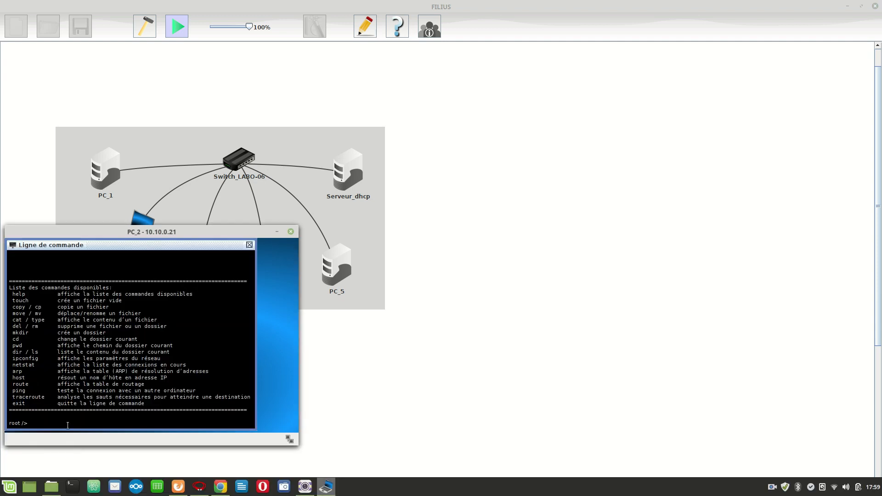
text(ipconfig)
key(Return)
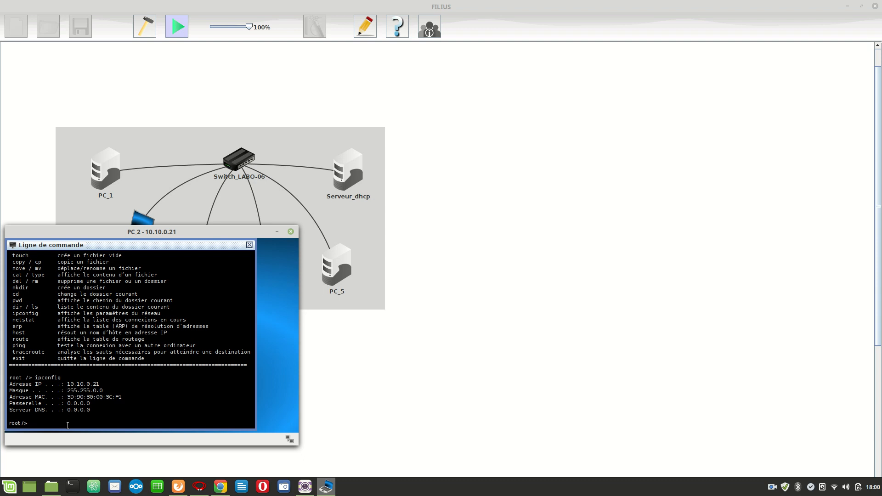
text(ping)
text(10.10.0.20)
key(Return)
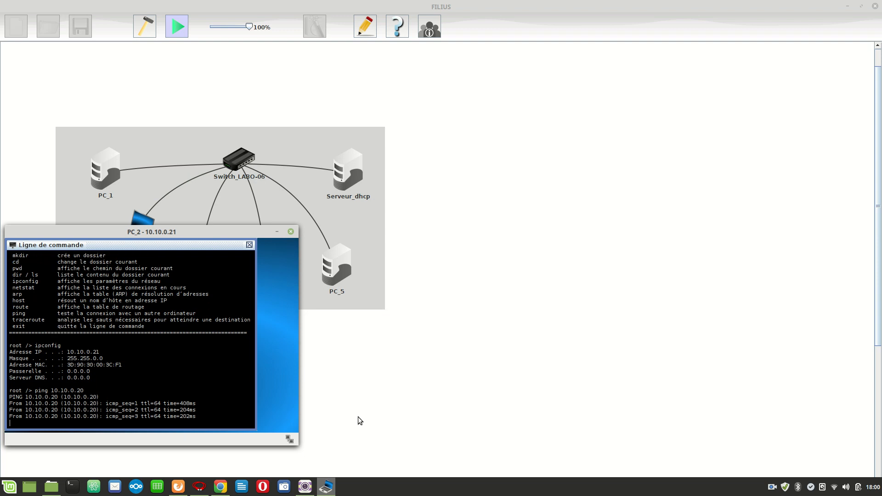
click(772, 489)
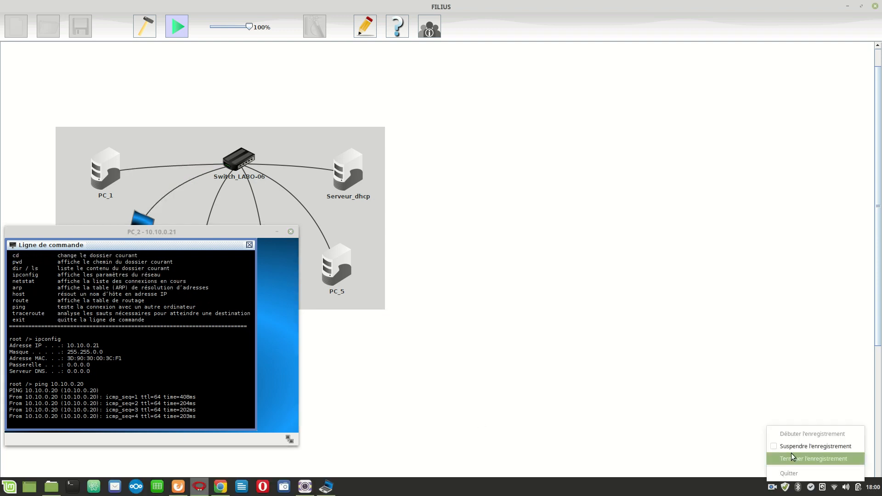
click(787, 446)
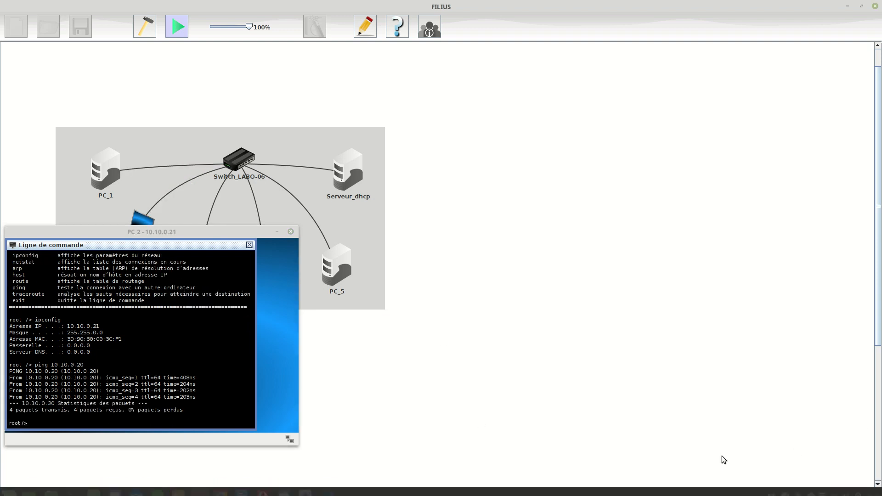
Step: Close the command line and desktop of PC_2 and return to design mode
click(250, 245)
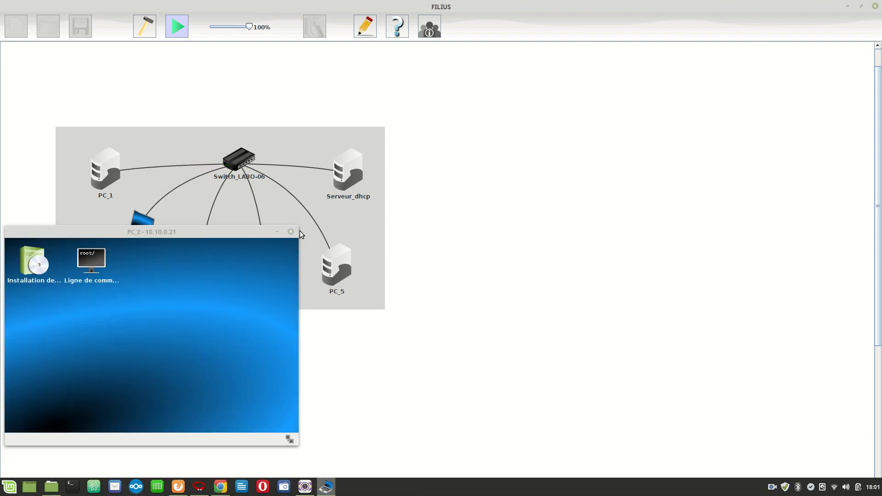
click(291, 232)
click(144, 28)
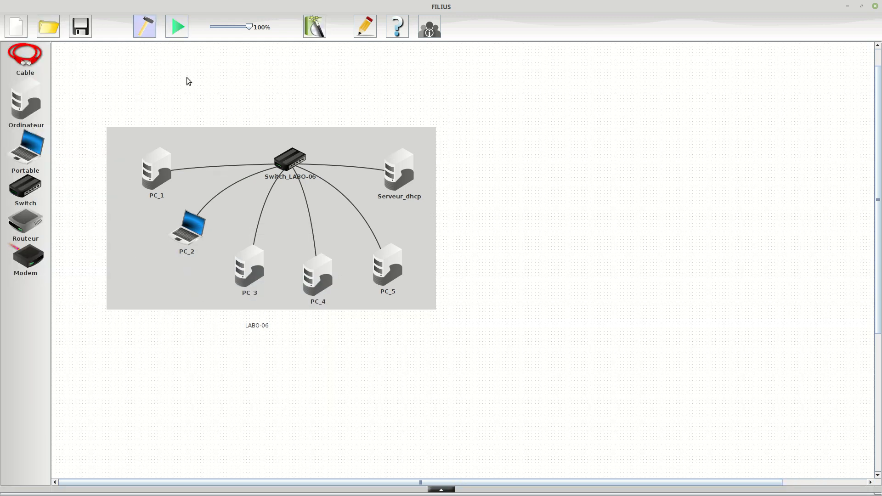
Step: Review the base parameters and static addressing in the DHCP service configuration of Serveur_dhcp, and close the dialog
click(400, 184)
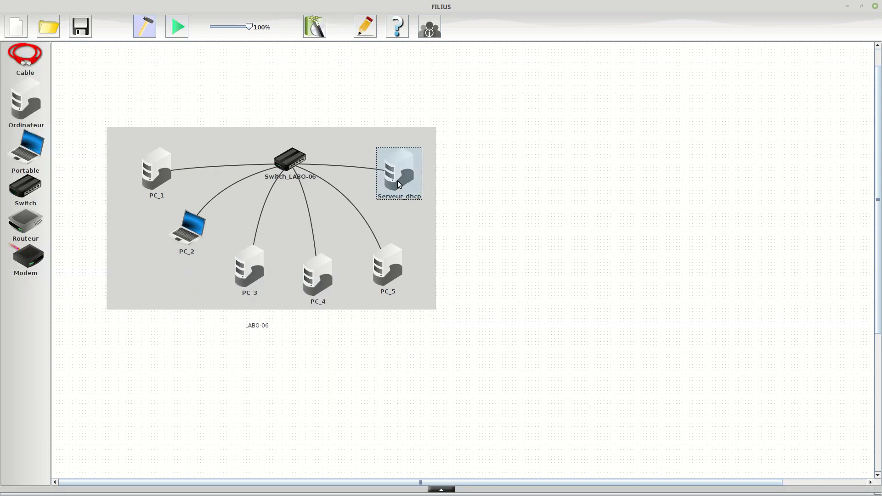
double_click(400, 185)
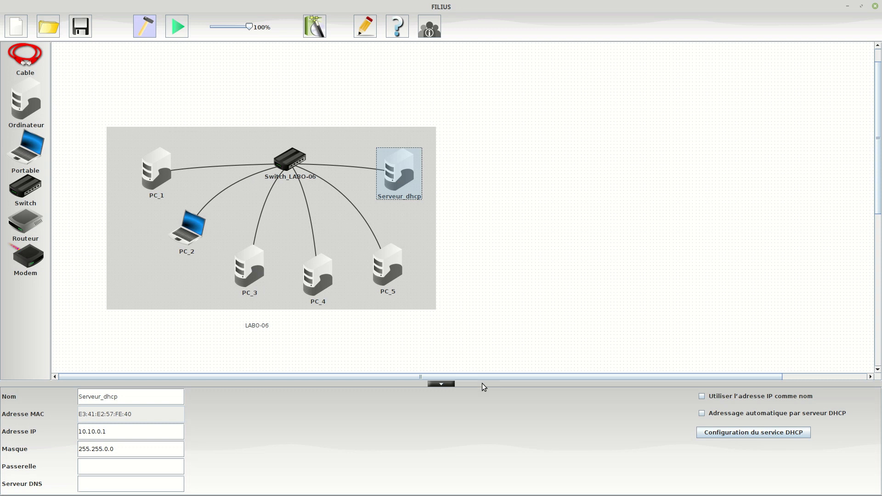
click(746, 434)
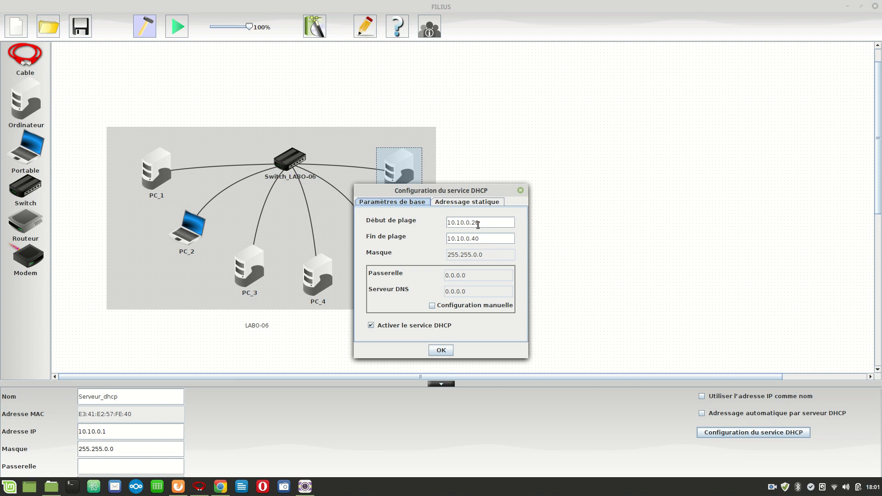
click(464, 202)
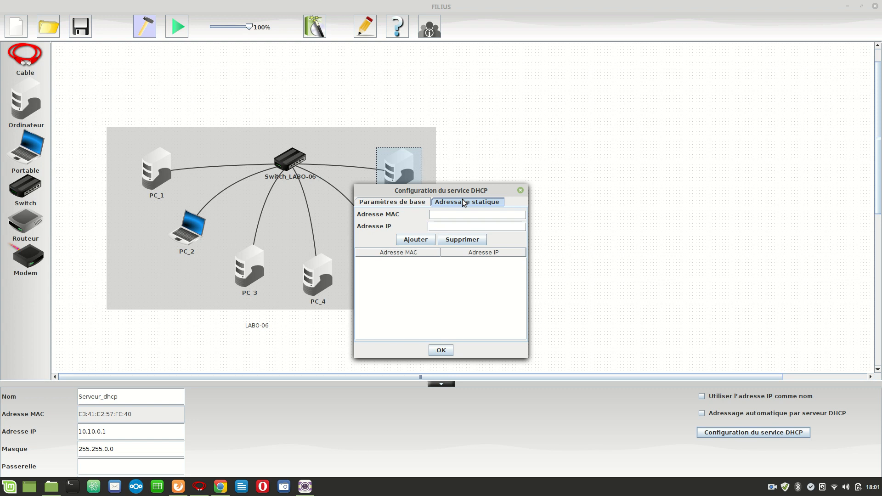
click(444, 352)
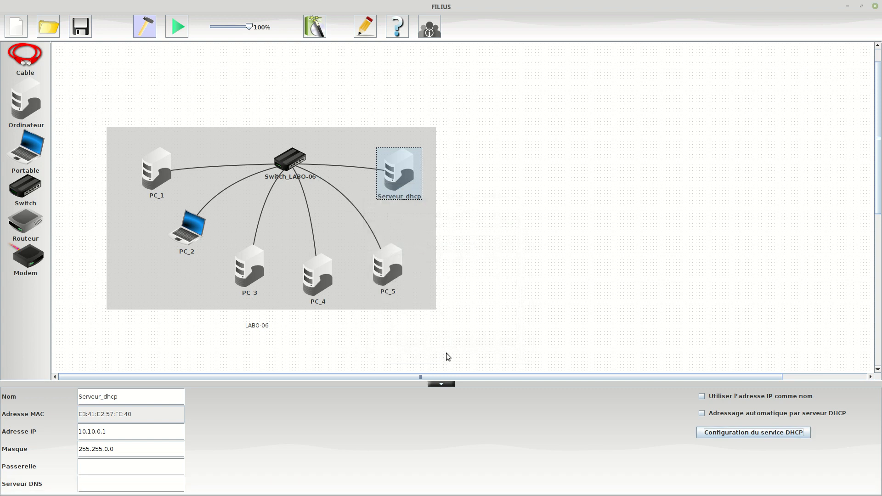